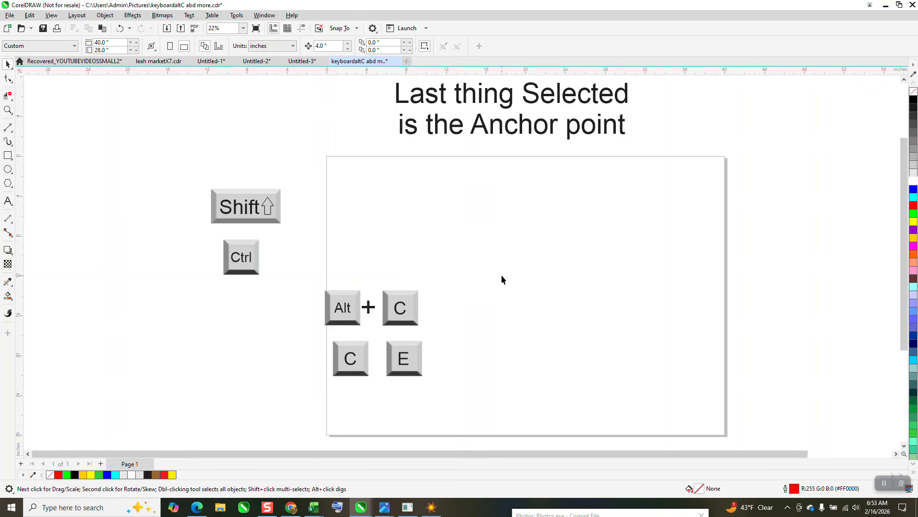
- Move the Alt + C key graphics to the left and draw a square about 7.5 inches wide on the page
drag(302, 260, 292, 333)
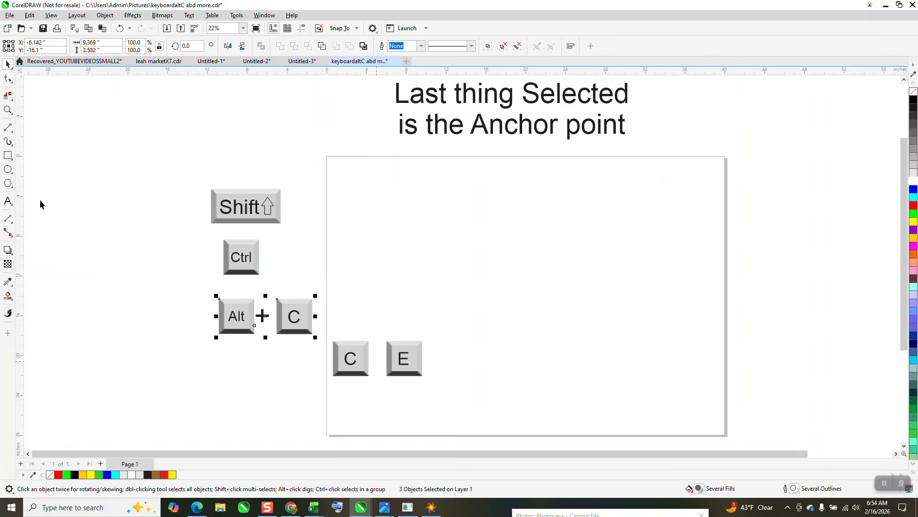
click(8, 156)
drag(481, 206, 405, 281)
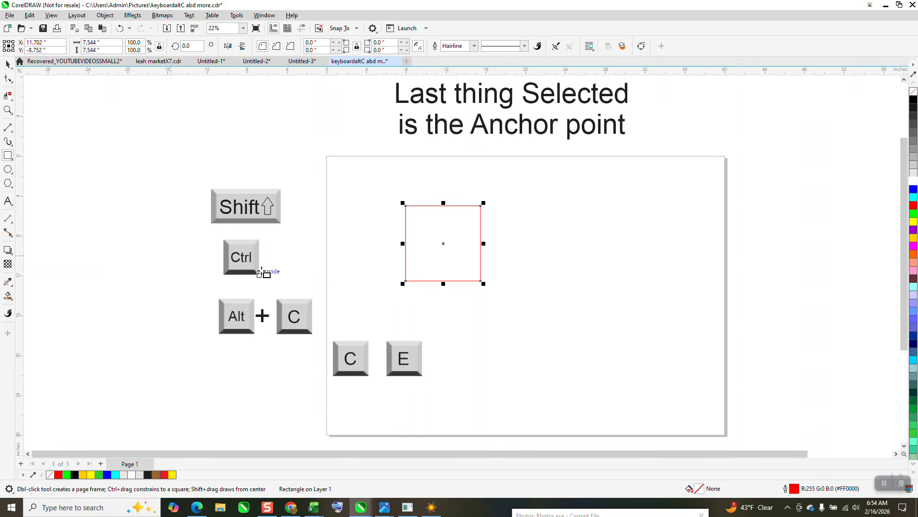
- Snap the square's top-left corner to the page's top-left corner
click(8, 64)
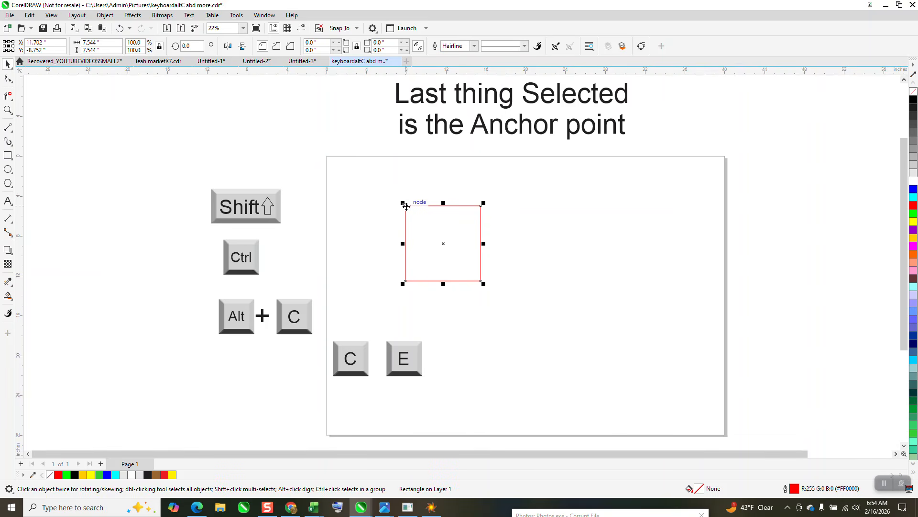
drag(406, 207, 328, 156)
click(329, 140)
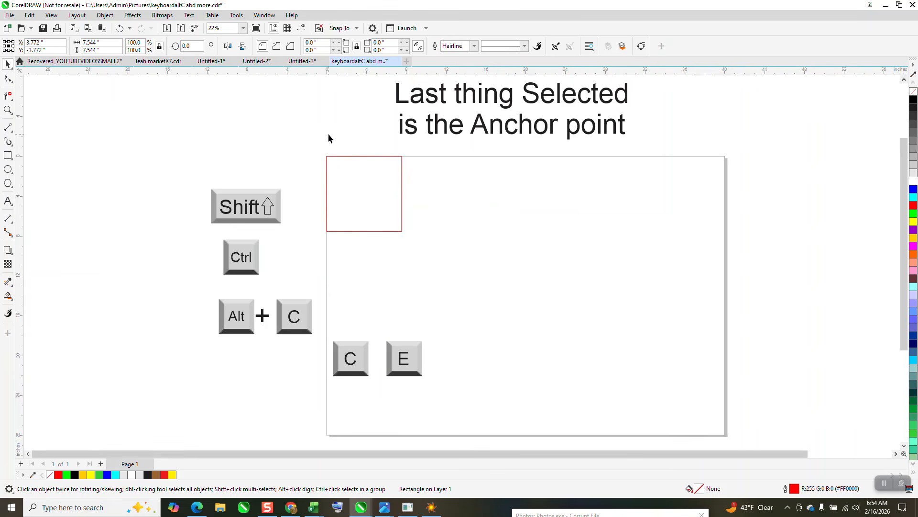
- Draw a circle about 6 inches wide on the page
click(357, 28)
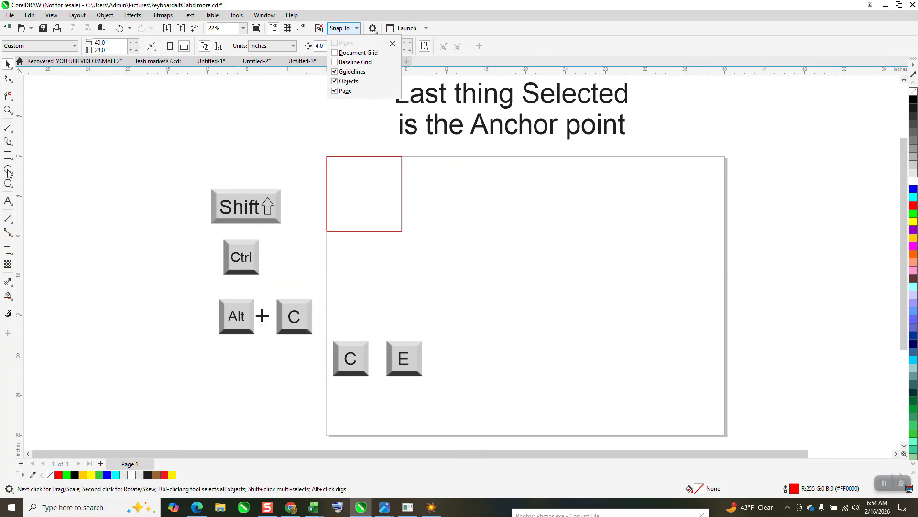
click(387, 218)
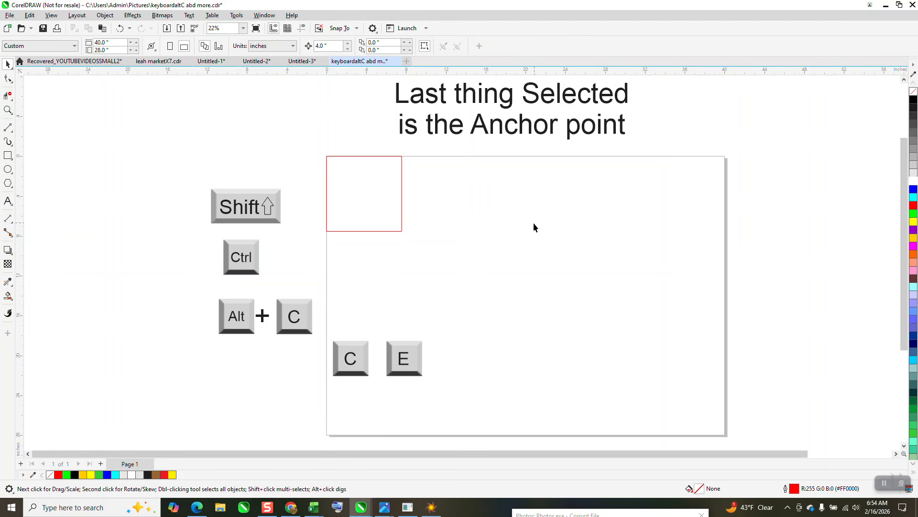
click(8, 169)
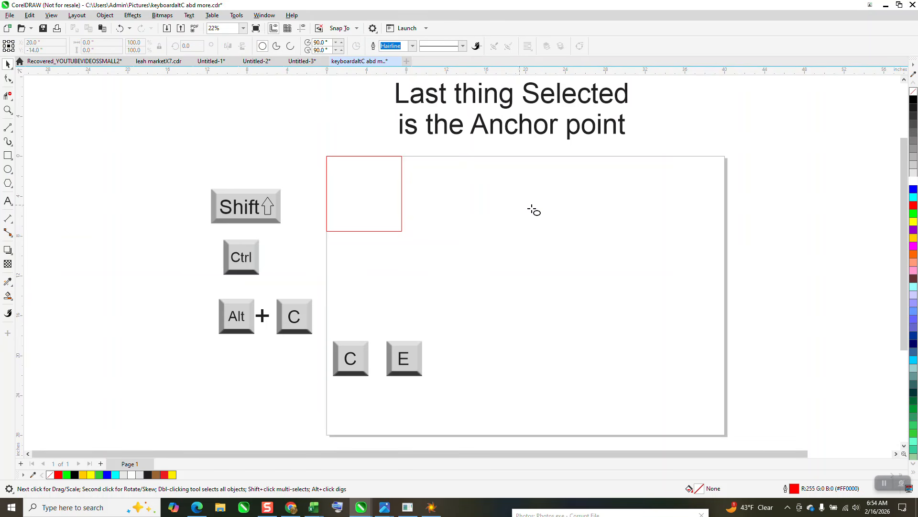
mouse_move(565, 211)
mouse_down()
mouse_move(513, 271)
mouse_move(521, 272)
mouse_up()
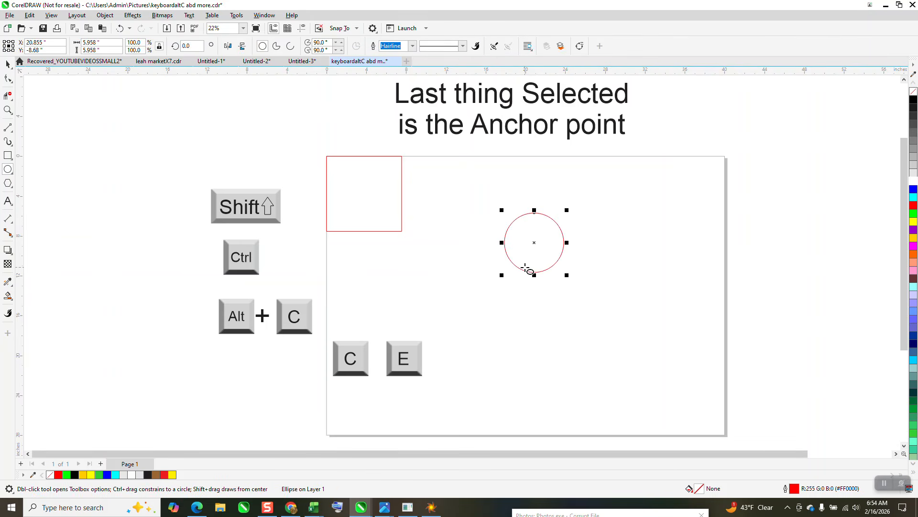
- Center the circle on the square by aligning it to the square horizontally and vertically
click(8, 64)
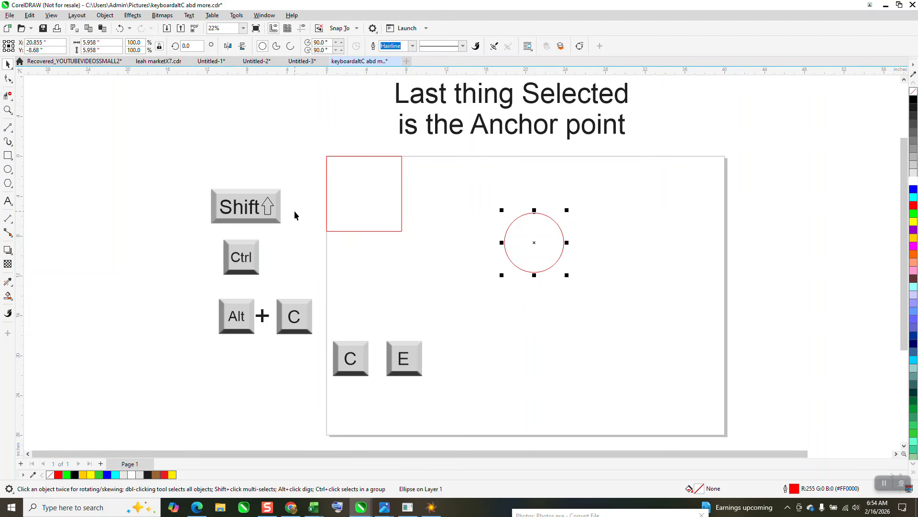
shift+click(364, 192)
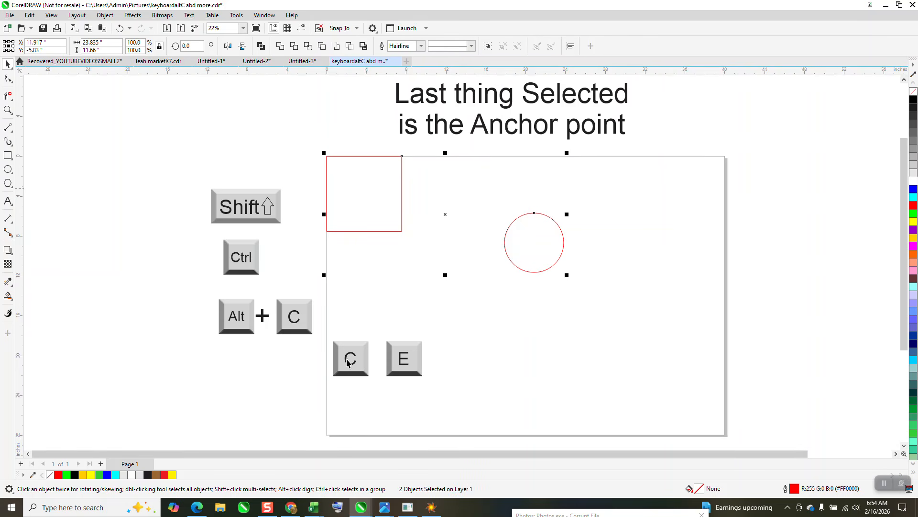
key(e)
key(c)
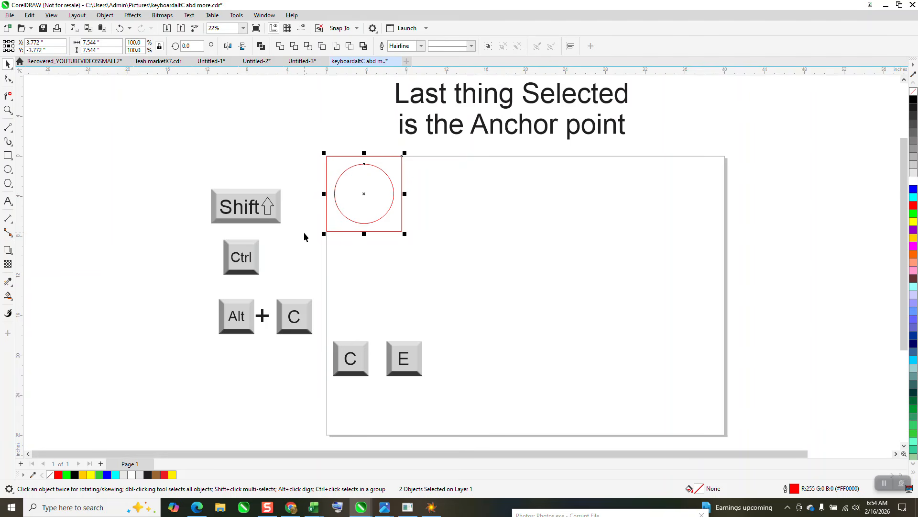
click(535, 234)
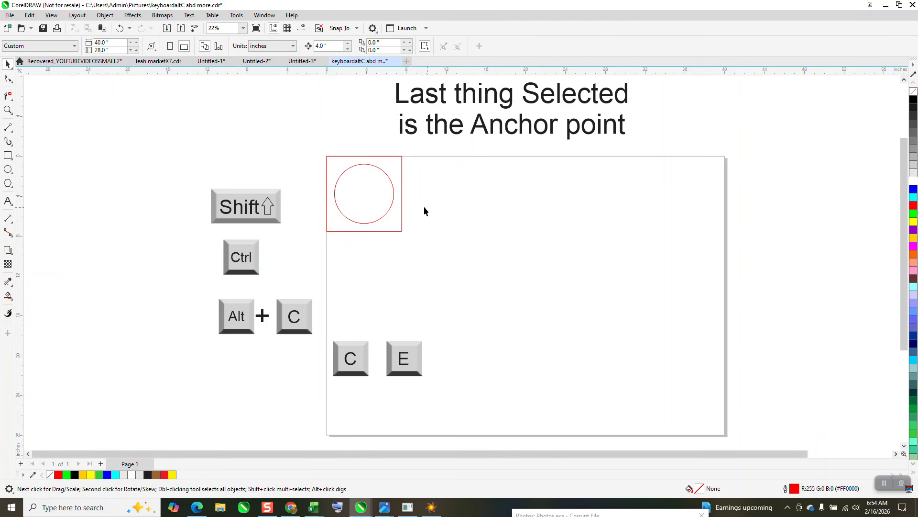
- Draw a large circle about 11.6 inches wide and a small circle about 0.8 inches wide
click(8, 169)
drag(677, 196, 607, 314)
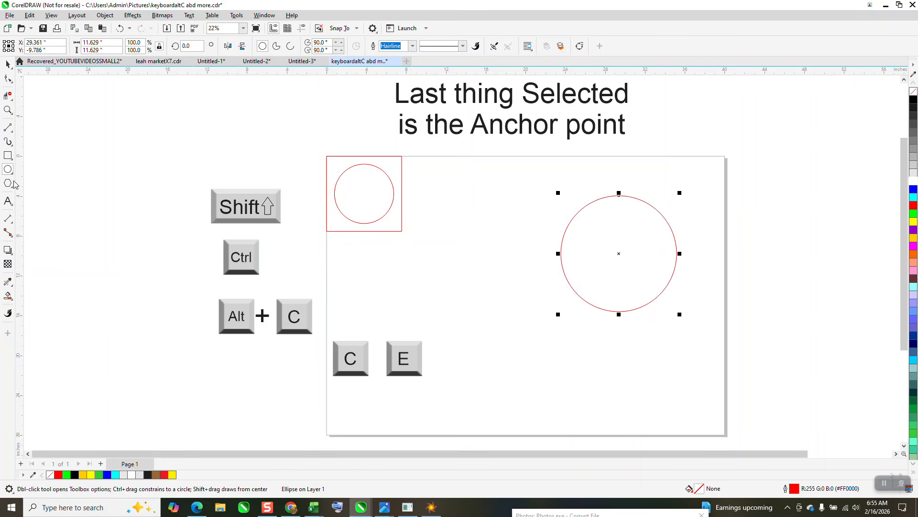
drag(530, 302, 519, 304)
click(8, 66)
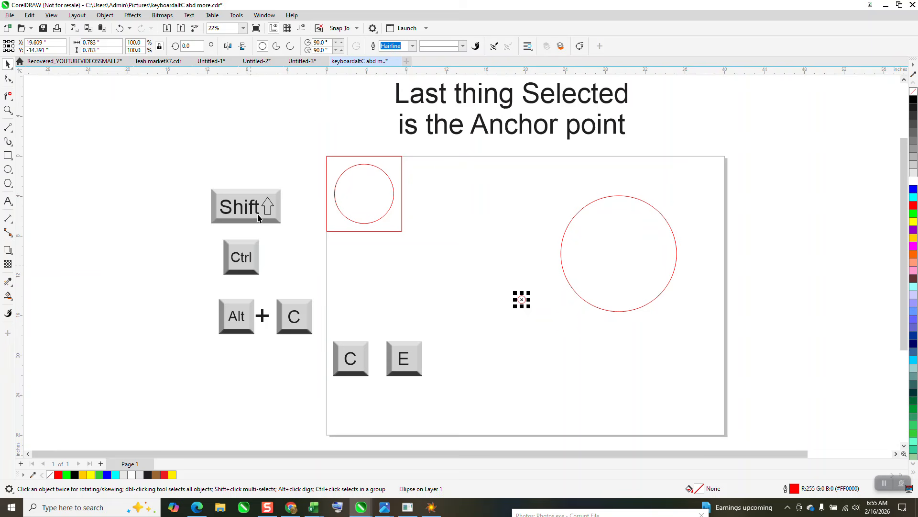
- Center the small circle on the large circle horizontally and vertically
shift+click(565, 227)
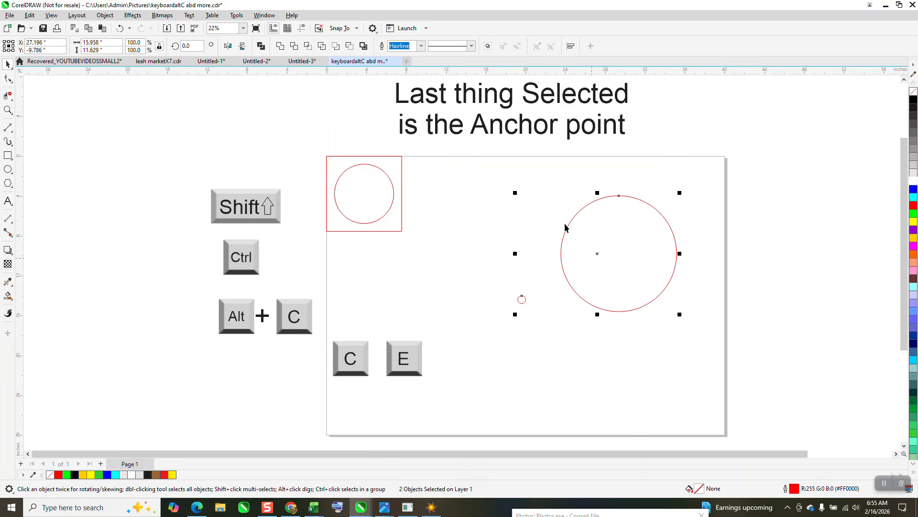
key(c)
key(e)
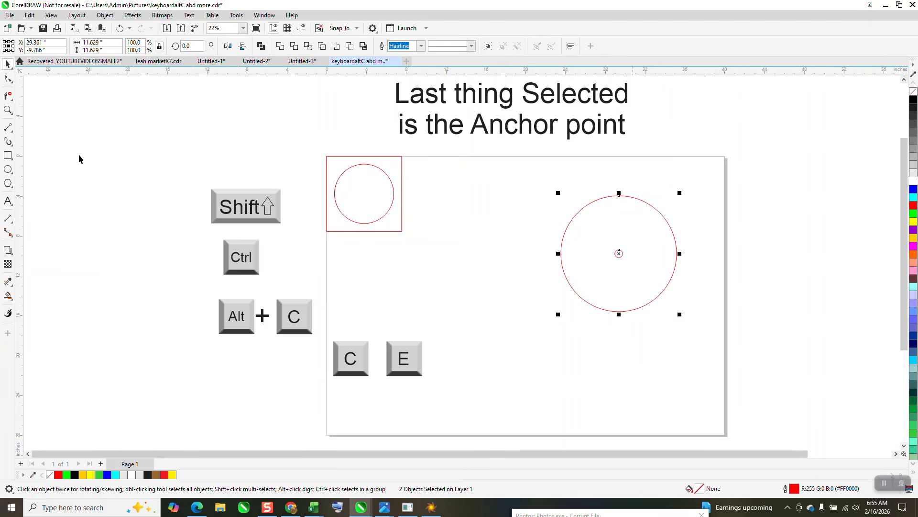
- Draw a circle about 2.1 inches wide and snap its center to the top quadrant of the large circle
click(7, 110)
drag(502, 176, 732, 356)
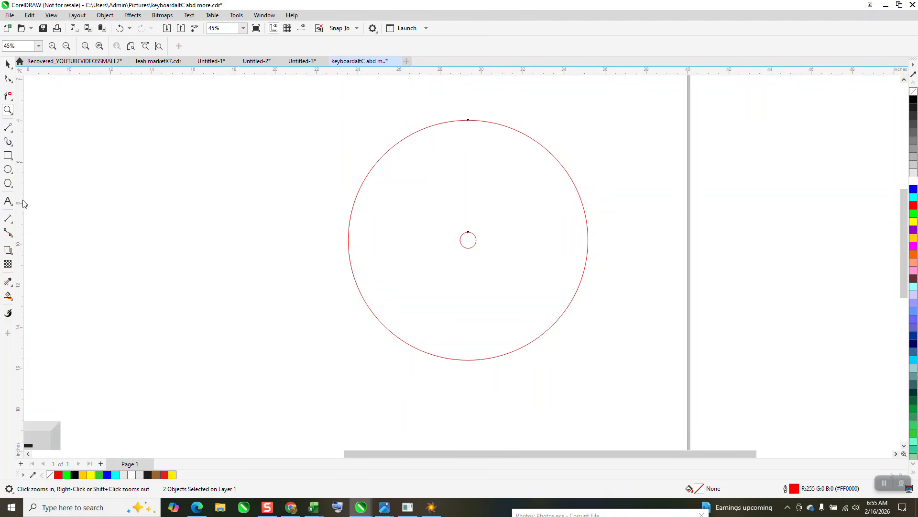
click(7, 169)
drag(272, 171, 222, 221)
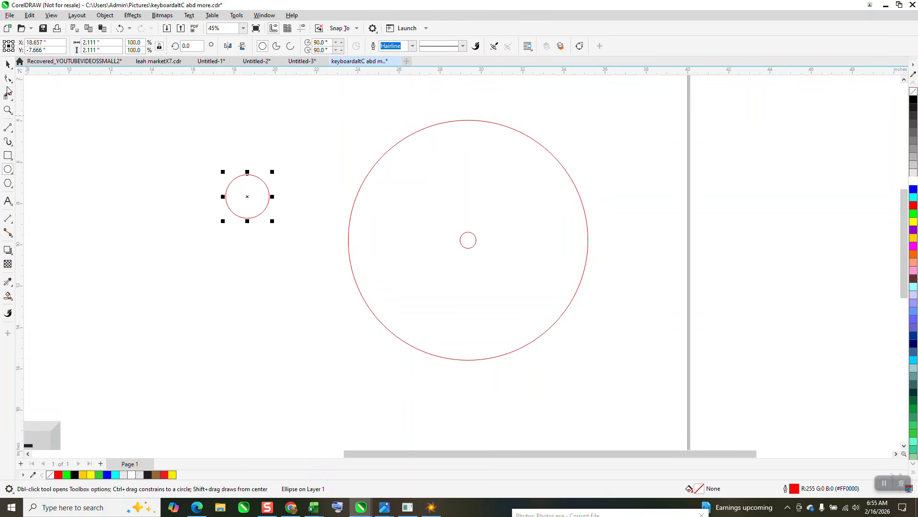
click(7, 64)
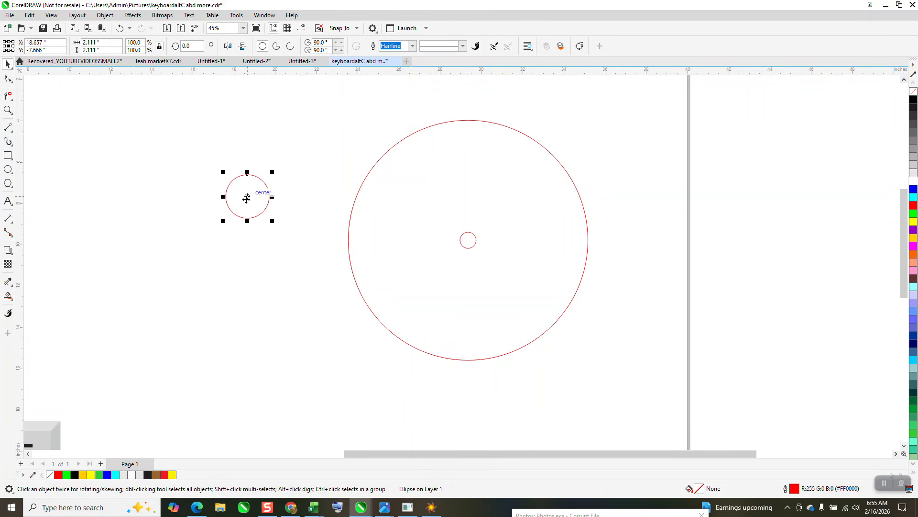
drag(246, 198, 470, 126)
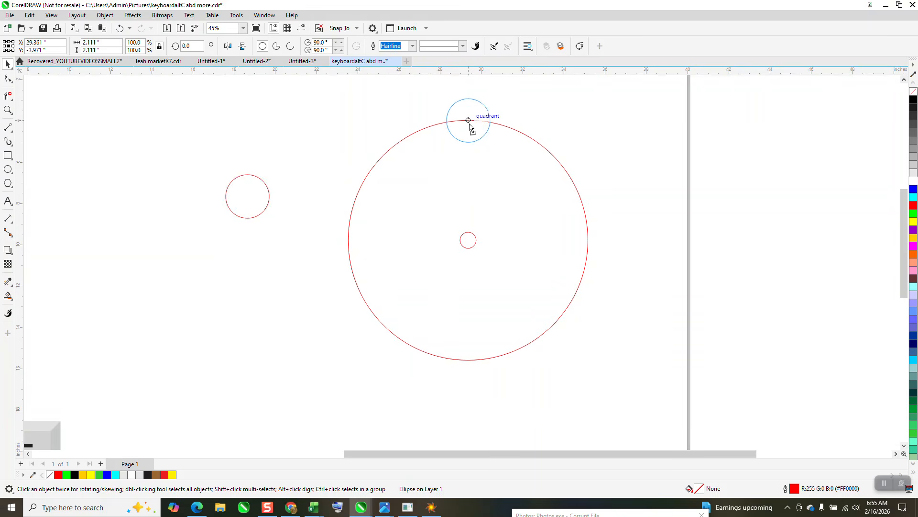
drag(470, 125, 470, 125)
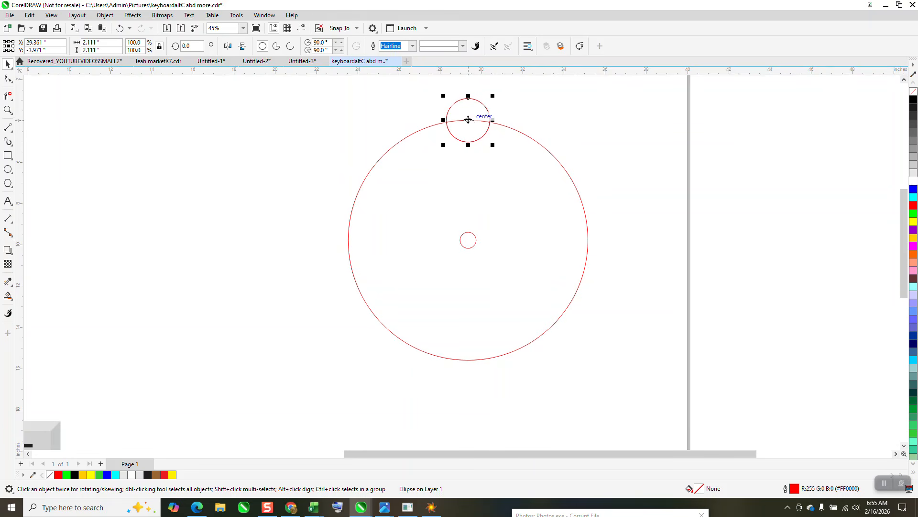
- Try to rotate a copy of the top circle around the large circle's center
click(469, 120)
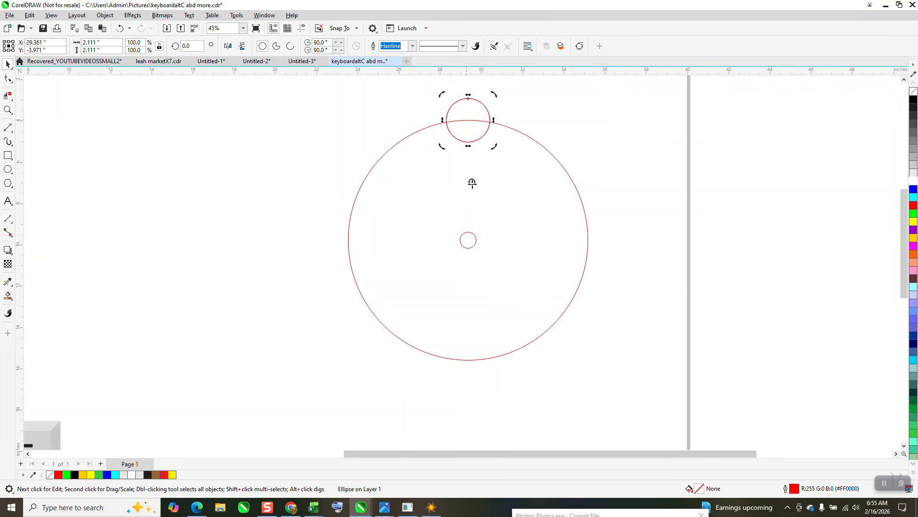
drag(469, 240, 469, 240)
drag(494, 94, 576, 234)
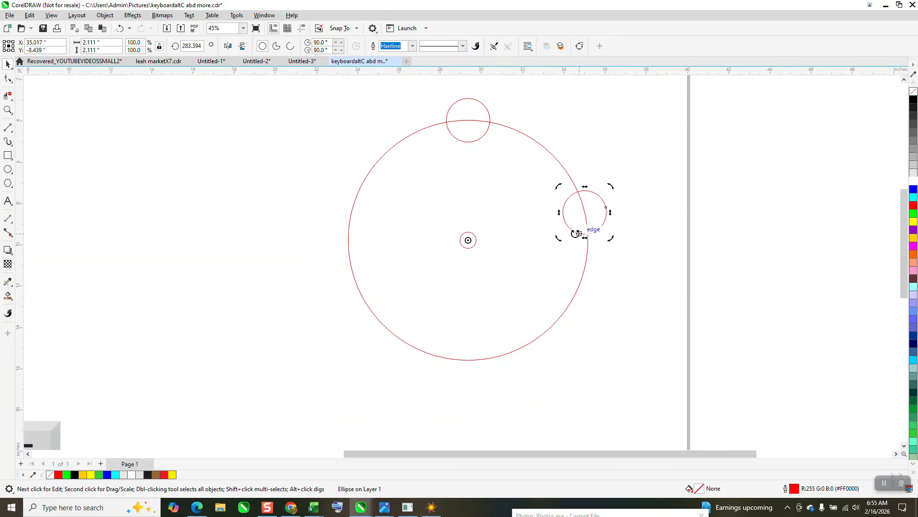
key(Delete)
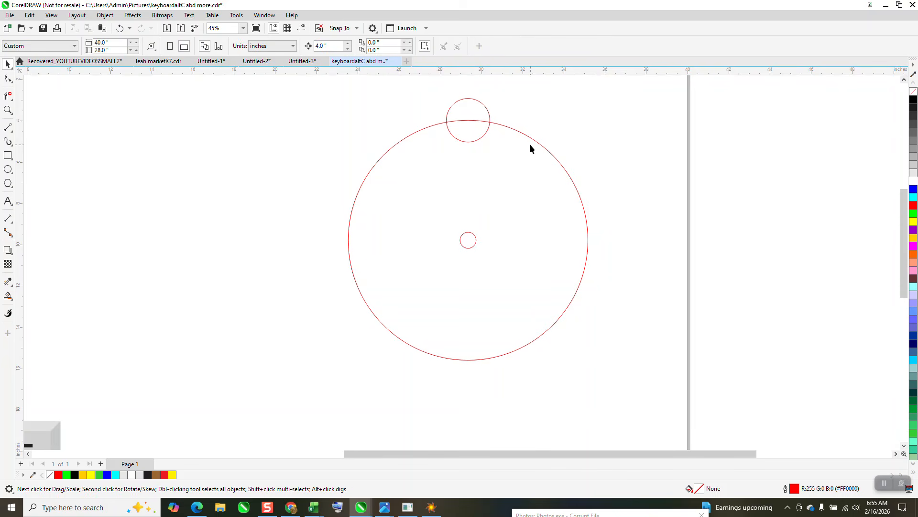
- Rotate a copy of the top circle 45 degrees around the large circle's center
click(486, 111)
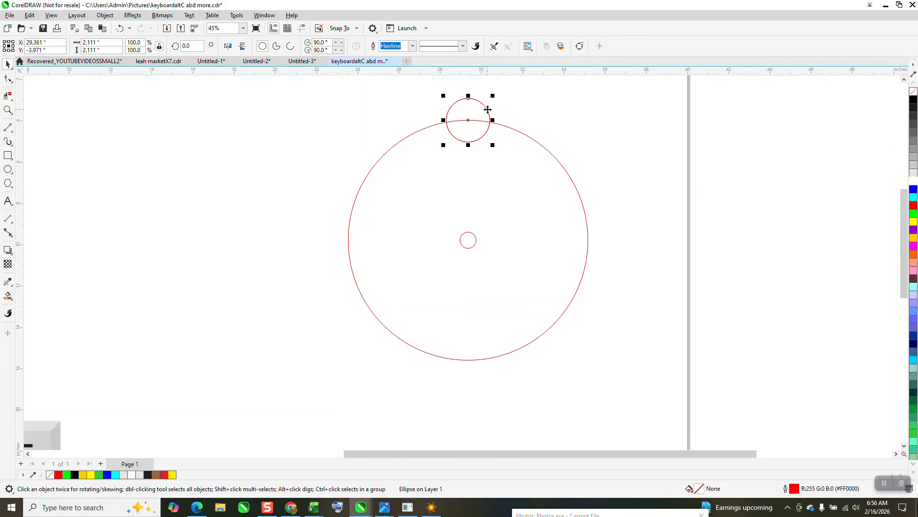
click(468, 119)
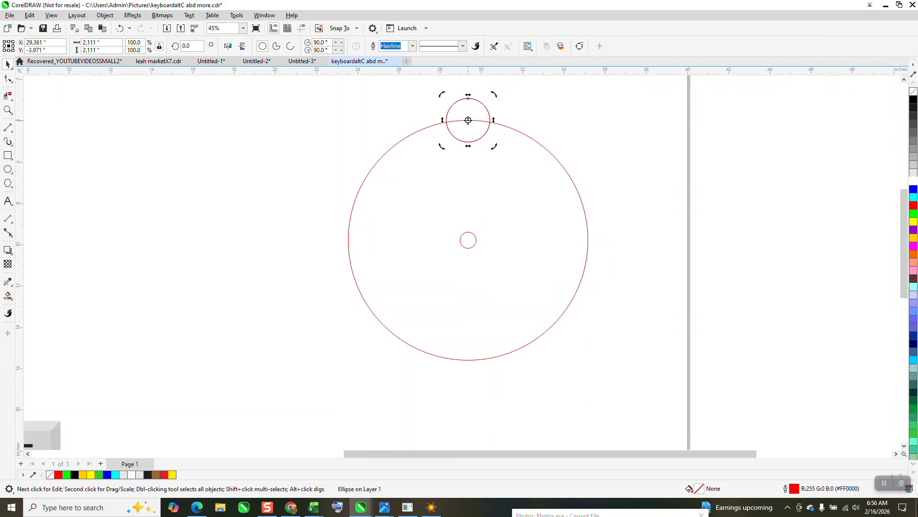
drag(468, 120, 469, 240)
click(188, 46)
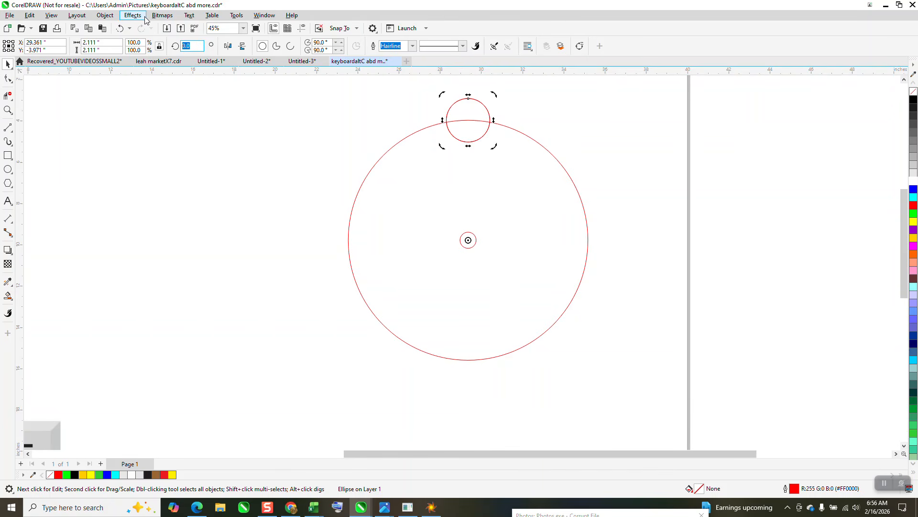
key(Return)
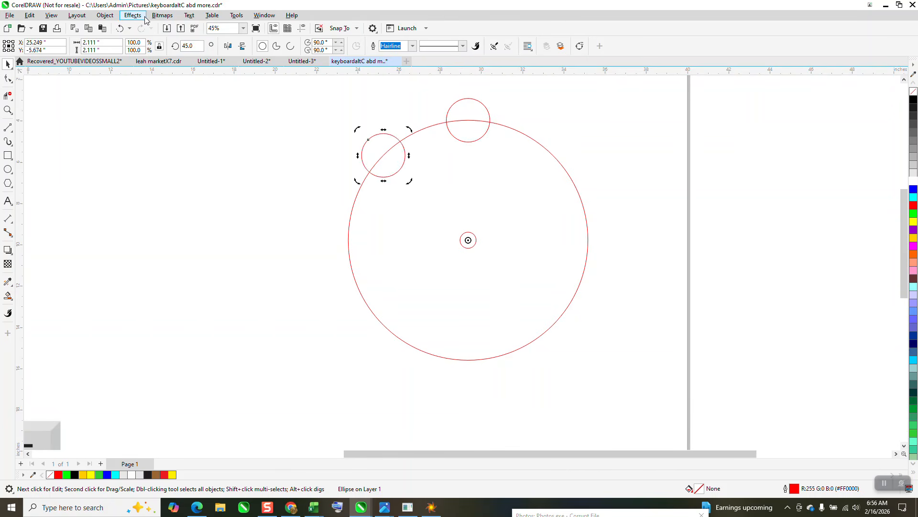
- Repeat the rotated copy three times to continue the ring of circles around the large circle
key(ctrl+r)
key(ctrl+r)
key(ctrl+r)
key(ctrl+r)
key(ctrl+r)
key(ctrl+r)
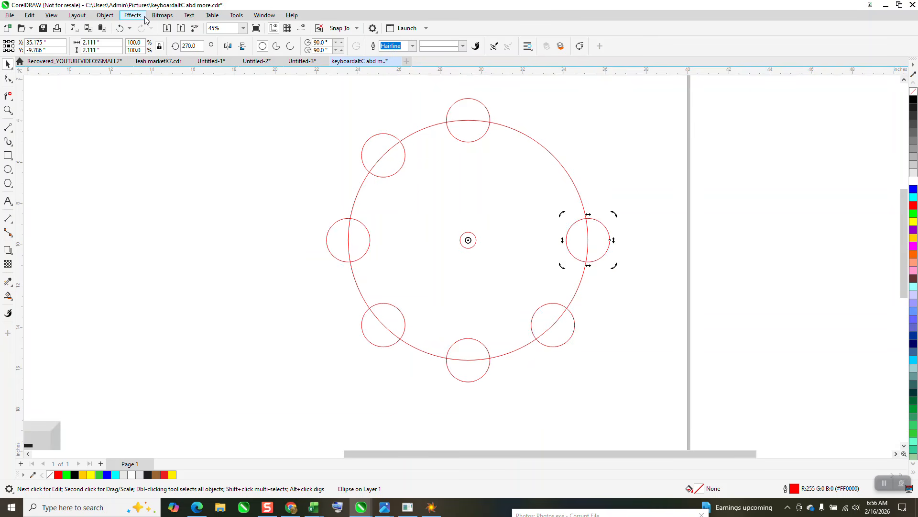
- Select all the ring's circles and move them off the page to the right
scroll(518, 175, down, 3)
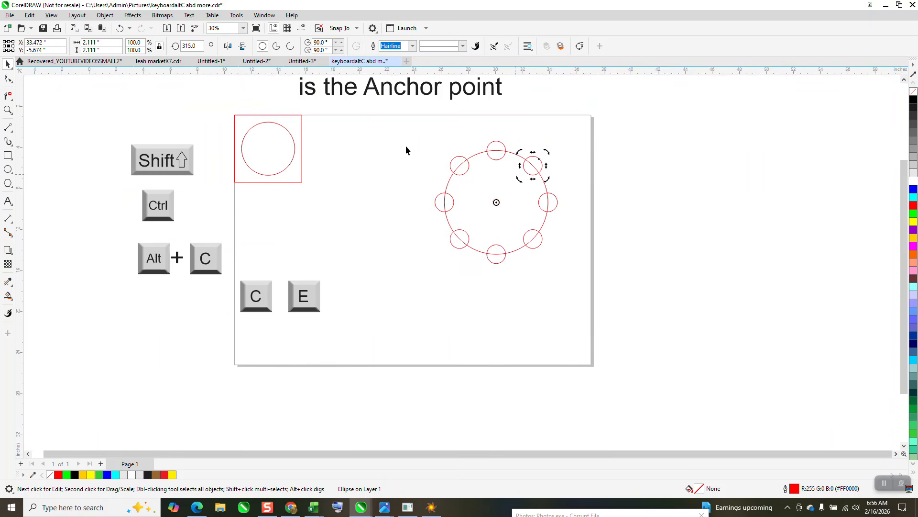
drag(400, 136, 647, 311)
drag(497, 203, 659, 187)
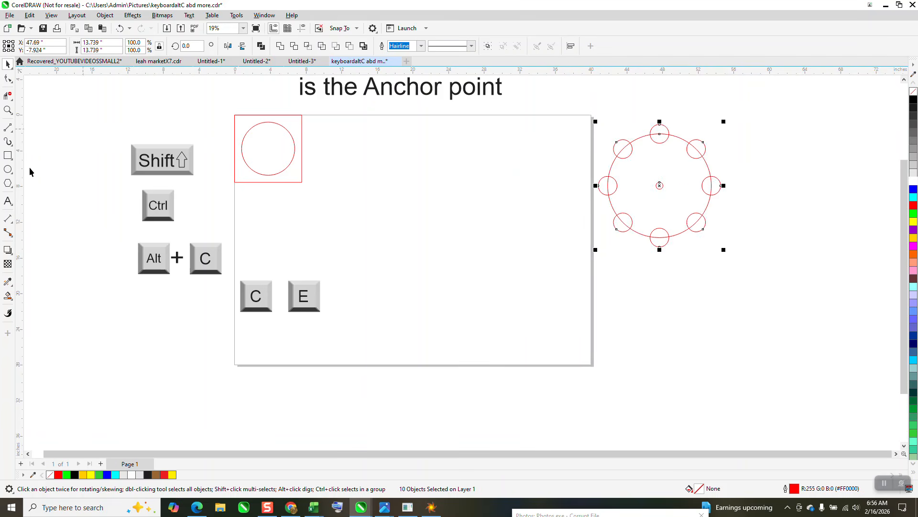
- Draw a circle about 12.7 inches wide and center it on the page
key(F7)
drag(533, 186, 447, 297)
key(c)
key(e)
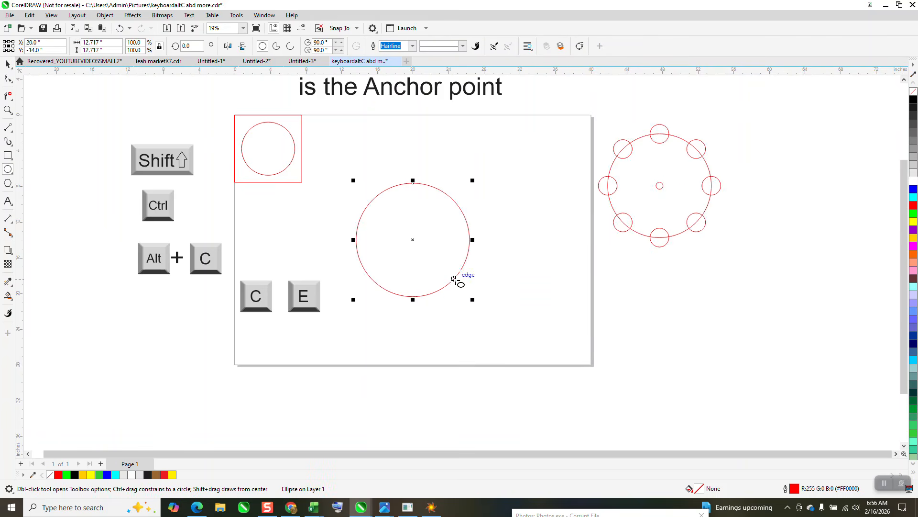
- Draw a four-pointed star about 2.7 inches wide with the Star tool
click(13, 187)
click(38, 193)
drag(452, 171, 451, 173)
click(8, 64)
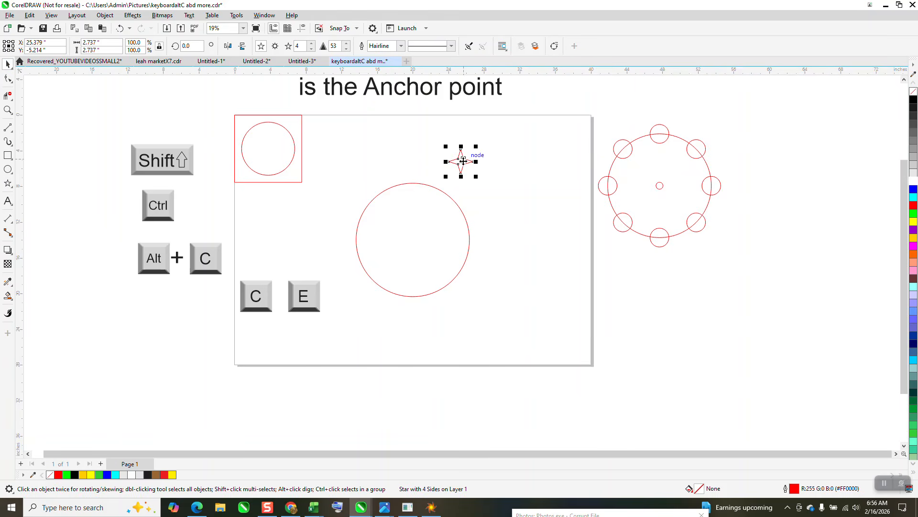
- Center the star on the page and move it onto the top midpoint of the large circle
key(p)
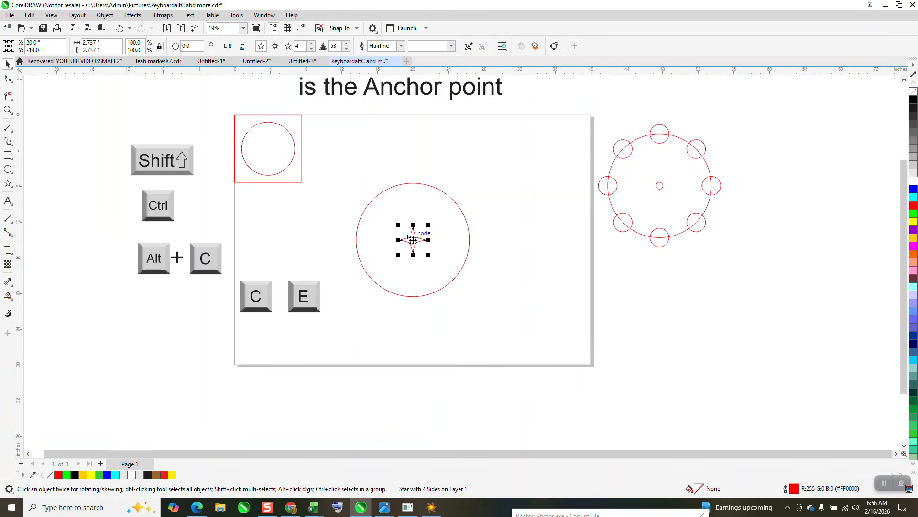
drag(413, 239, 416, 184)
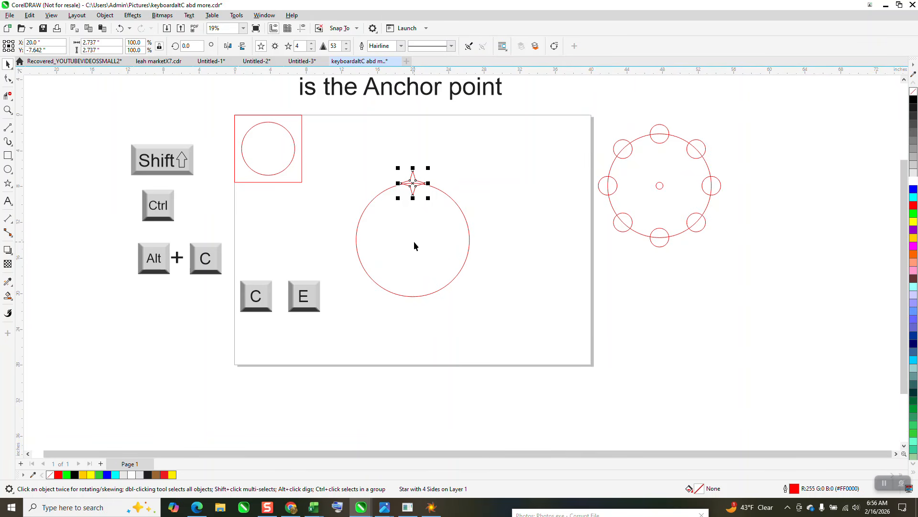
- Rotate the star 45 degrees around the large circle's center
click(413, 183)
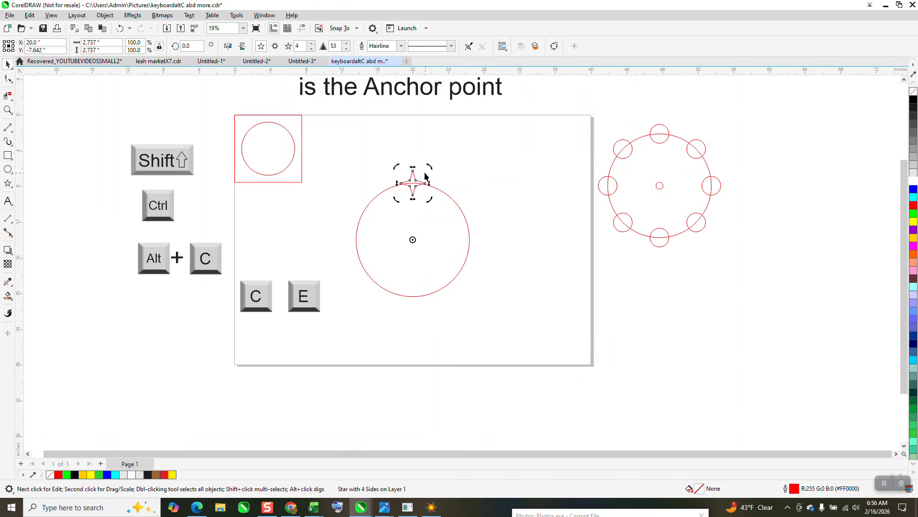
double_click(199, 46)
text(45)
key(Return)
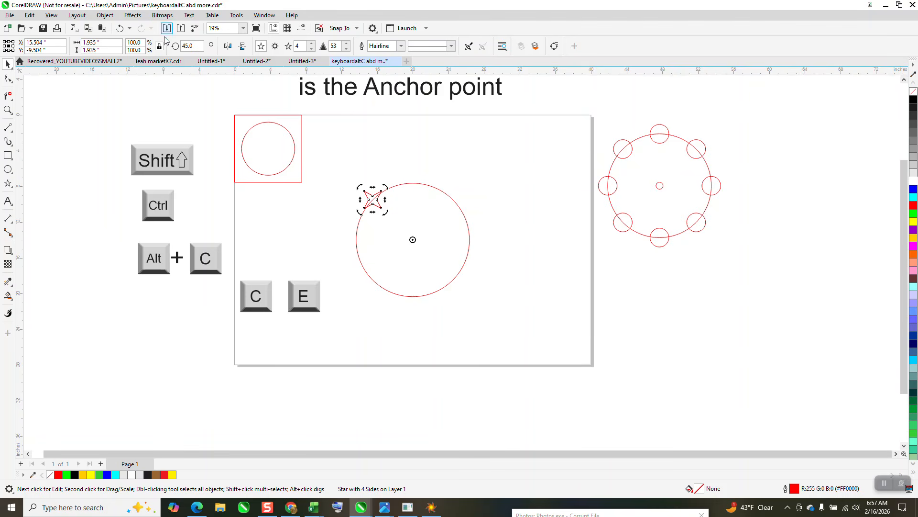
- Reset the rotation angle to 0 and repeat the transform to ring the large circle with star copies
double_click(189, 46)
text(0)
key(Return)
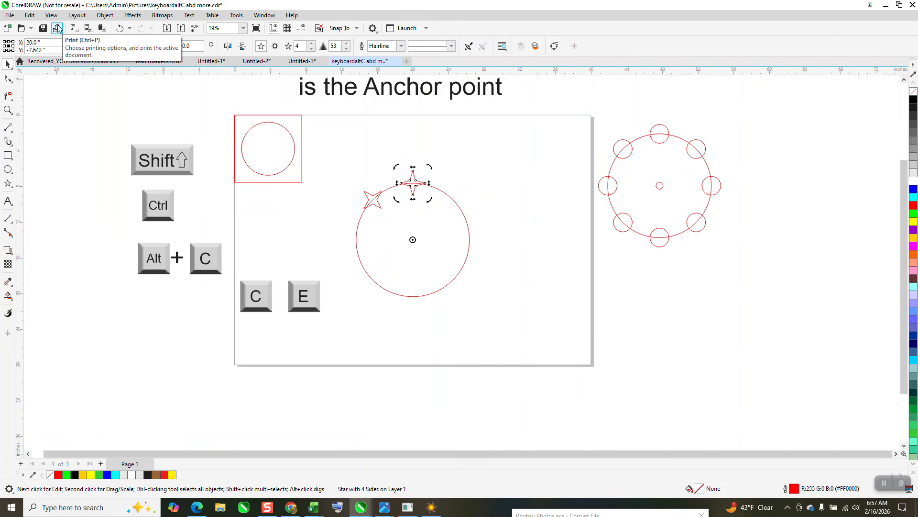
key(ctrl+r)
key(ctrl+r)
key(ctrl+r)
key(ctrl+r)
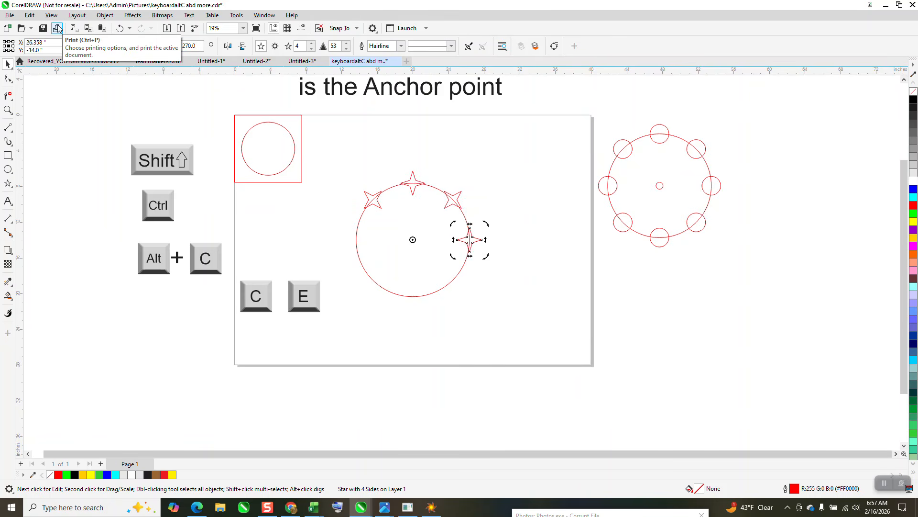
key(ctrl+r)
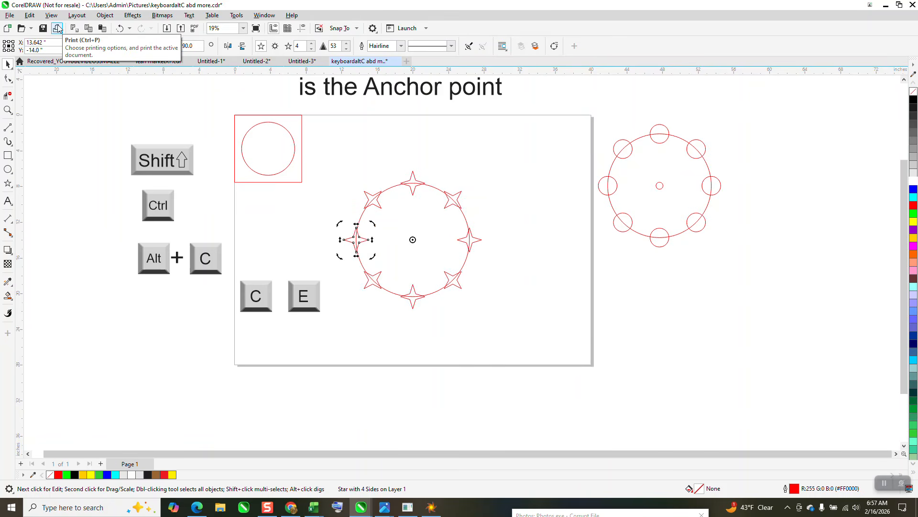
- Move the large circle away from the stars, down and to the right of the page
click(504, 252)
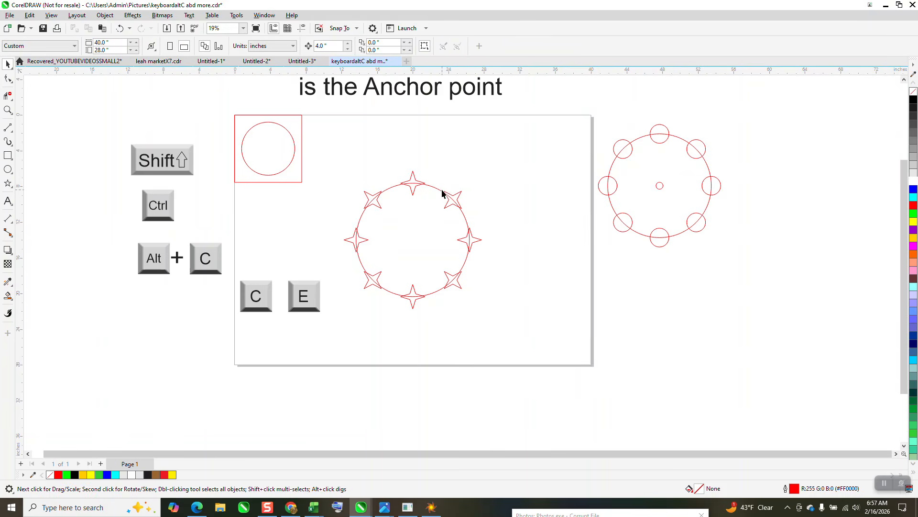
drag(438, 192, 612, 282)
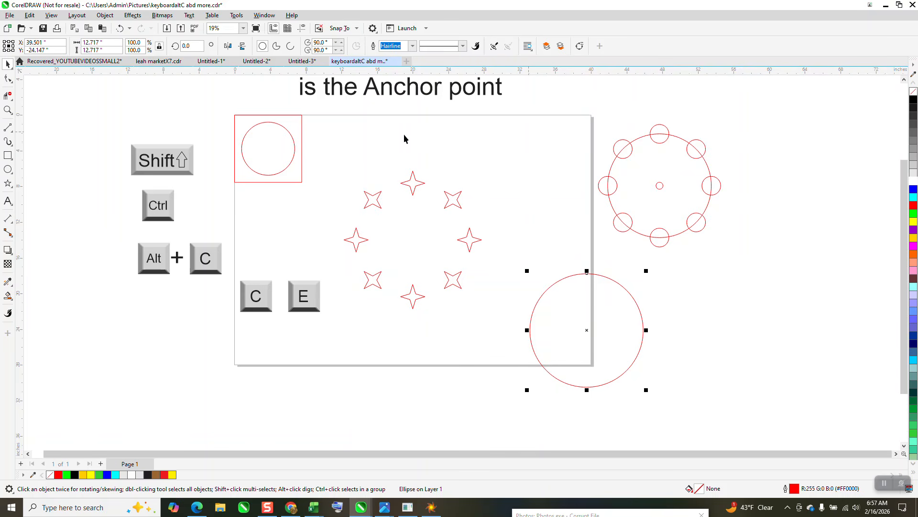
- Draw a square about 2.4 inches wide, then rotate it and place it beside the large circle
click(8, 155)
drag(507, 152, 529, 174)
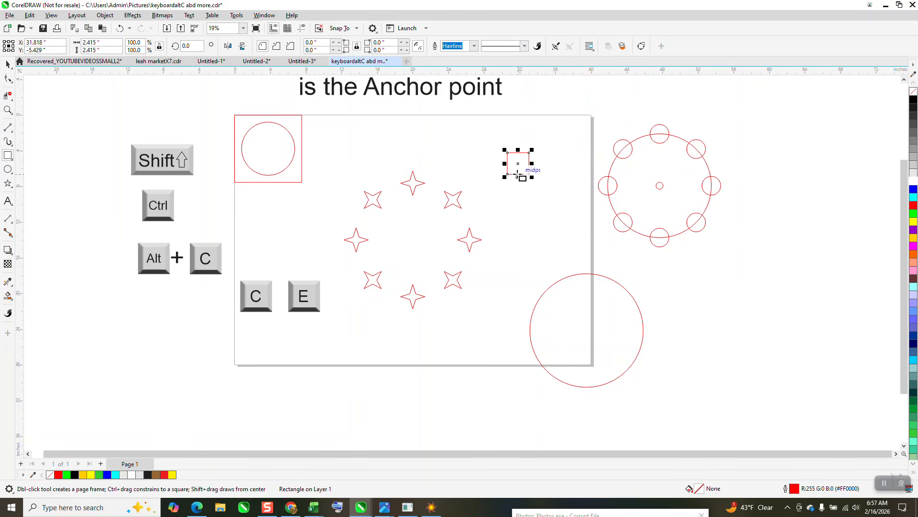
click(518, 163)
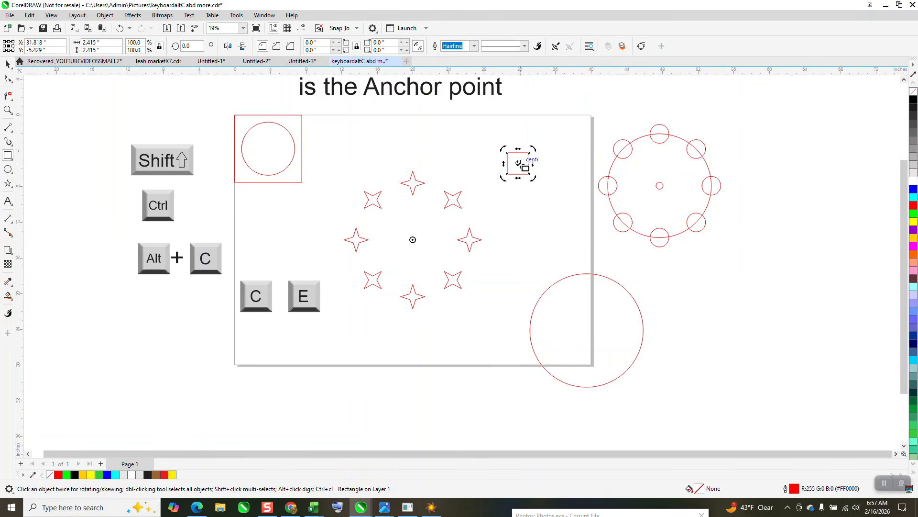
drag(533, 148, 463, 282)
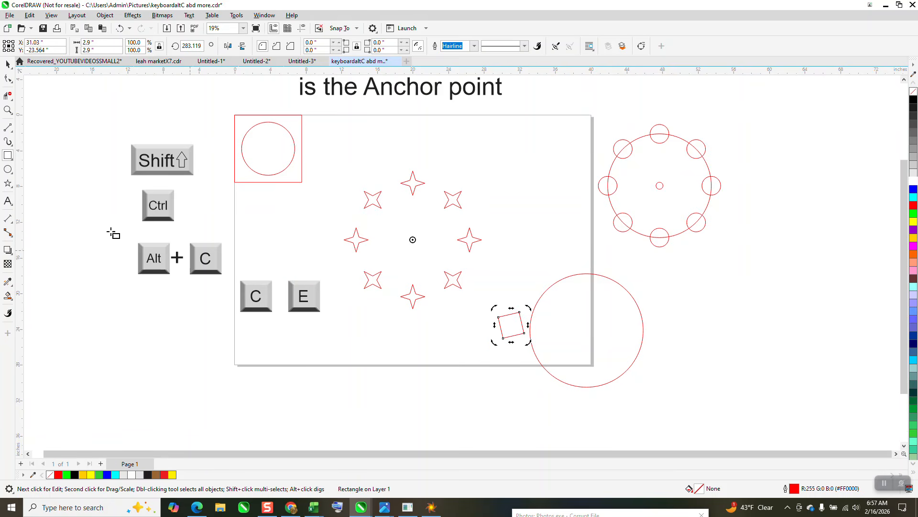
- Zoom in on the Alt + C key graphics and select them to examine them
click(8, 110)
drag(126, 227, 243, 294)
key(space)
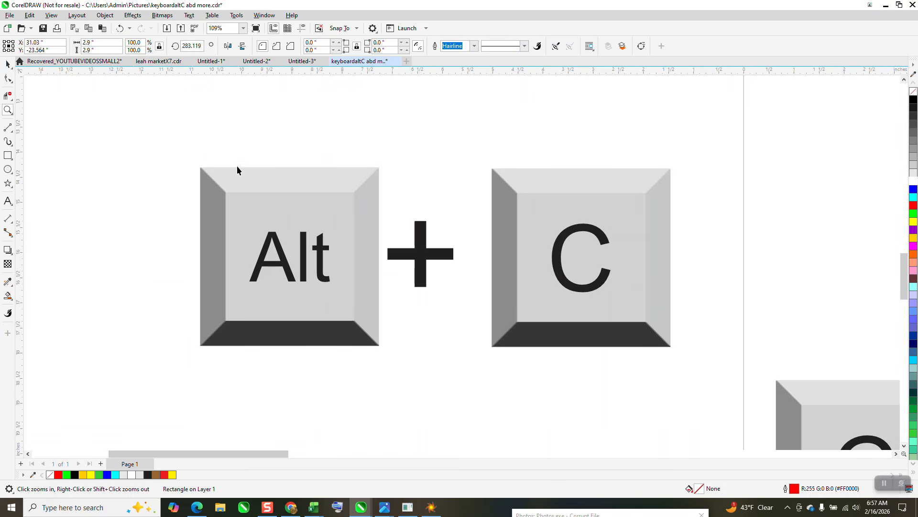
scroll(261, 174, down, 4)
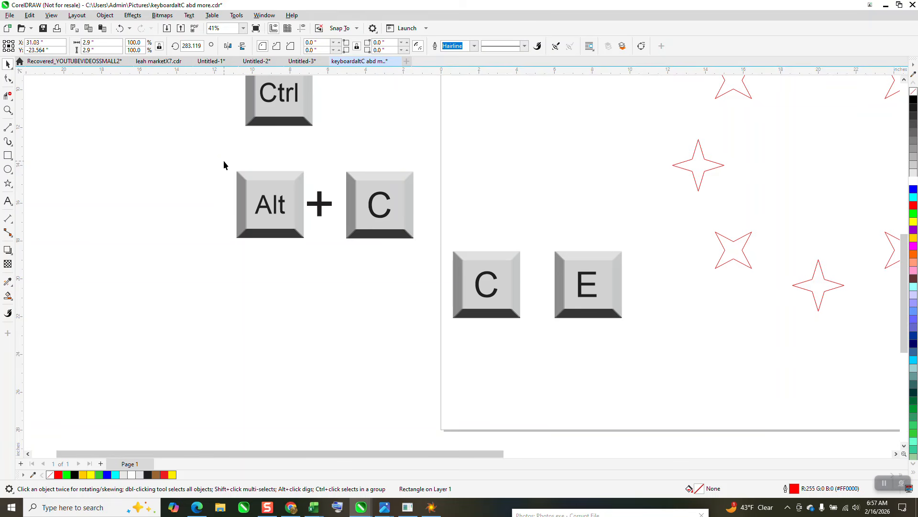
drag(224, 159, 424, 267)
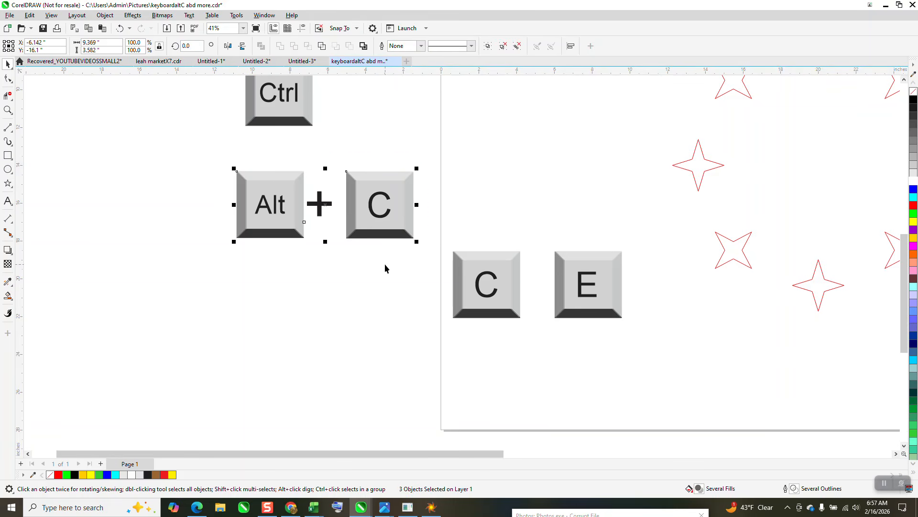
scroll(385, 263, down, 4)
click(252, 249)
scroll(298, 291, down, 1)
- Zoom in on the 'Last thing Selected is the Anchor point' heading
click(8, 110)
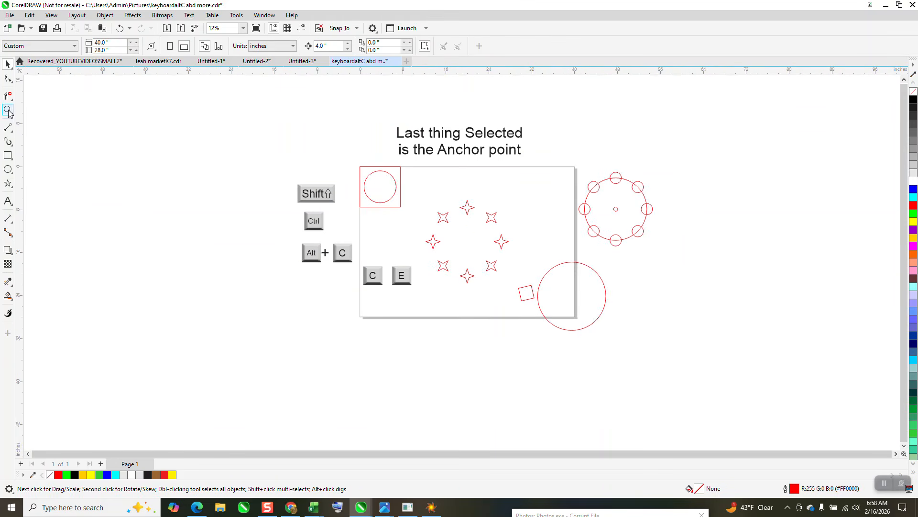
drag(298, 112, 672, 346)
drag(308, 97, 578, 169)
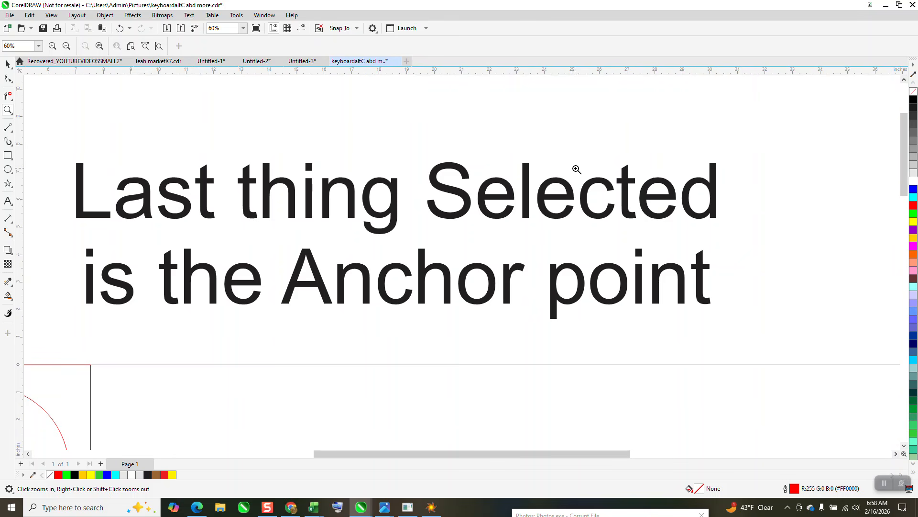
key(shift)
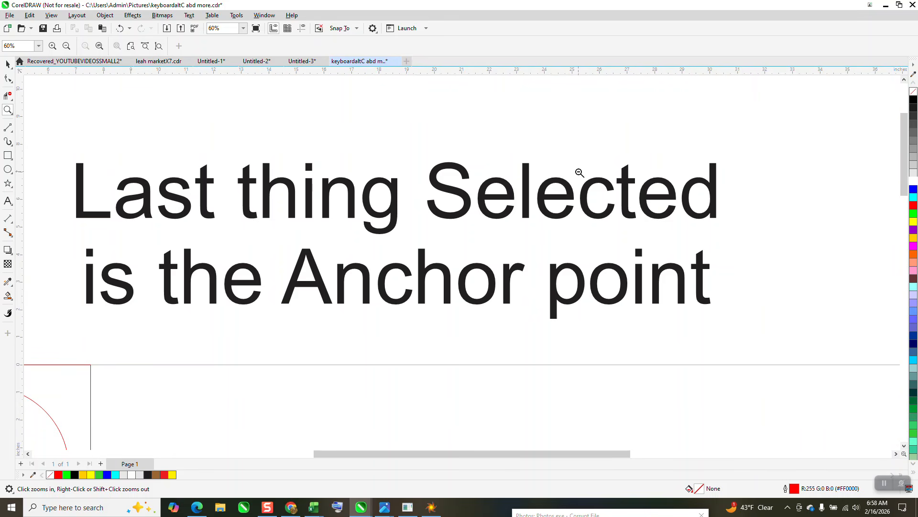